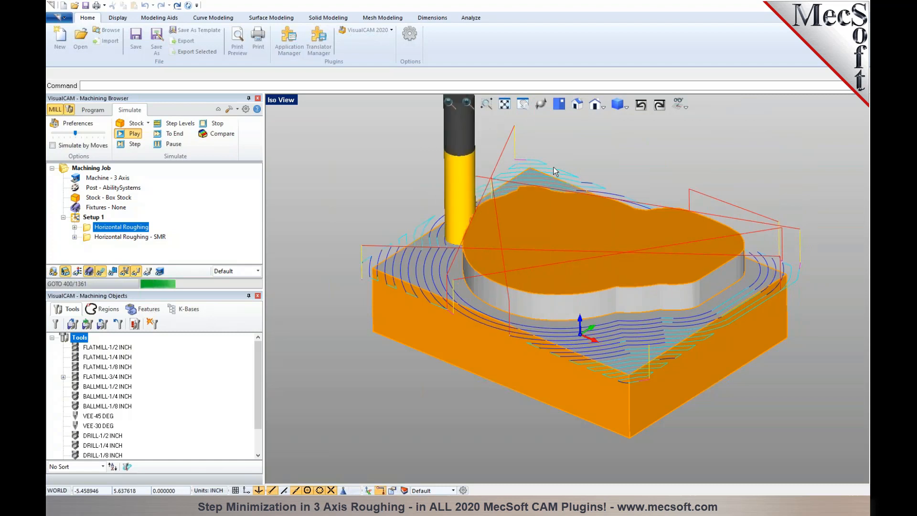
# Pause the Horizontal Roughing simulation, hide its toolpath and inspect the coarse steps left on the cut stock
pyautogui.click(158, 146)
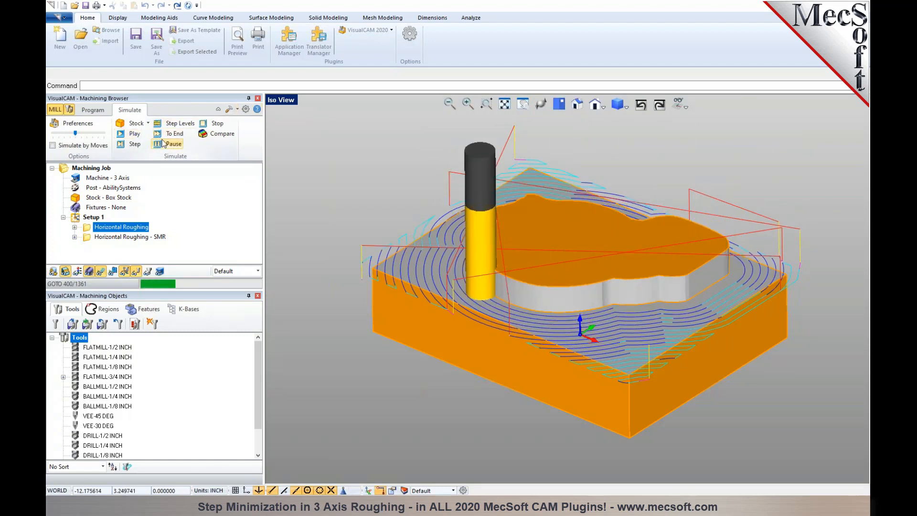
pyautogui.click(102, 272)
pyautogui.scroll(1, 554, 275)
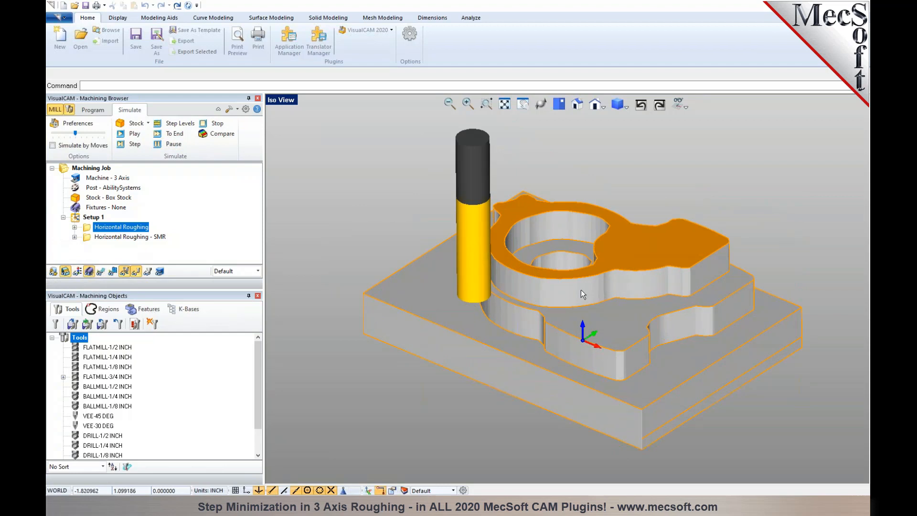
pyautogui.moveTo(587, 276)
pyautogui.mouseDown(button='middle')
pyautogui.moveTo(589, 298)
pyautogui.moveTo(593, 262)
pyautogui.moveTo(595, 271)
pyautogui.mouseUp(button='middle')
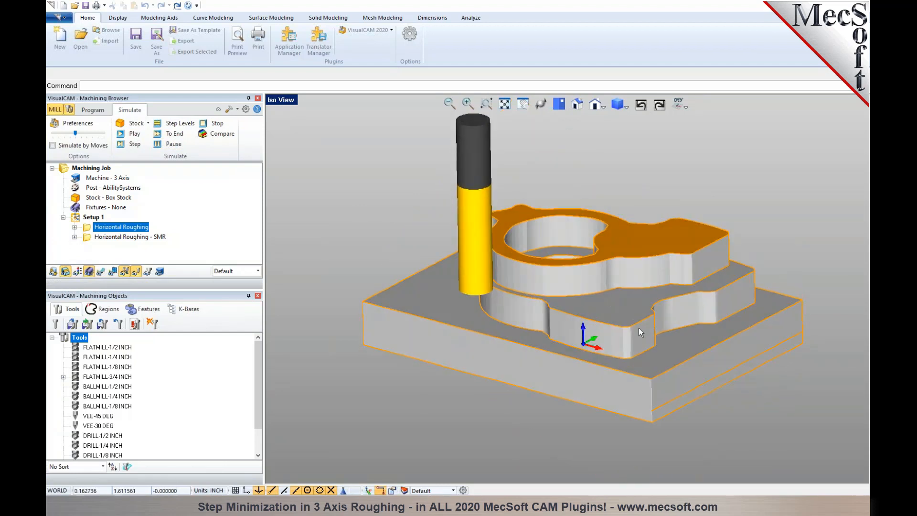
pyautogui.moveTo(621, 335); pyautogui.dragTo(541, 289, button='middle')
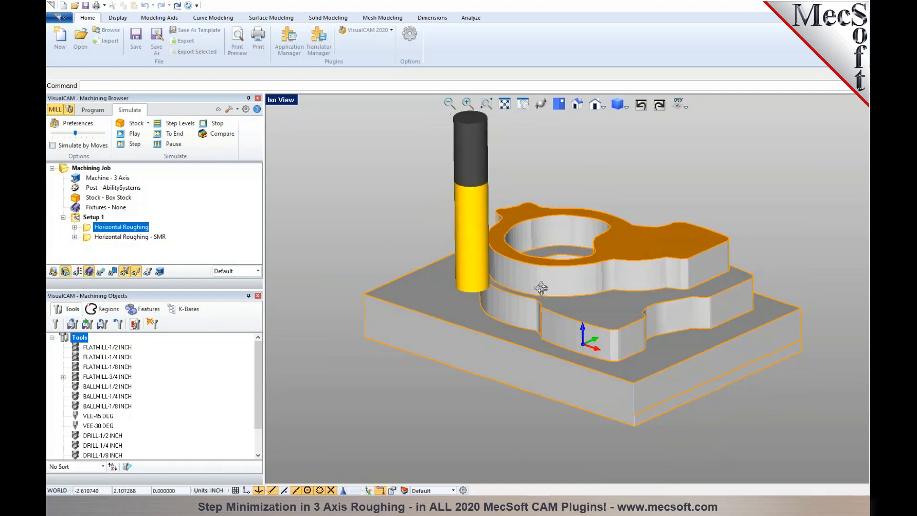
# Move the Horizontal Roughing - SMR operation ahead of Horizontal Roughing in Setup 1
pyautogui.click(91, 111)
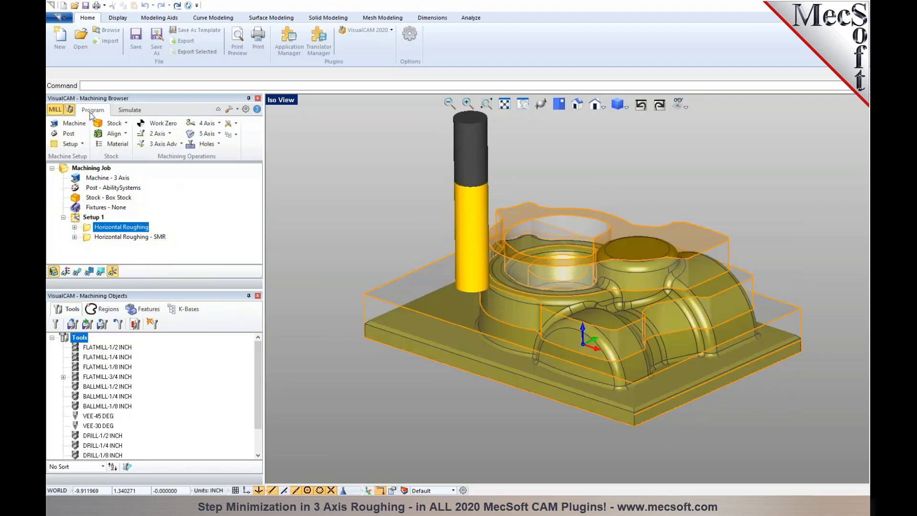
pyautogui.click(87, 239)
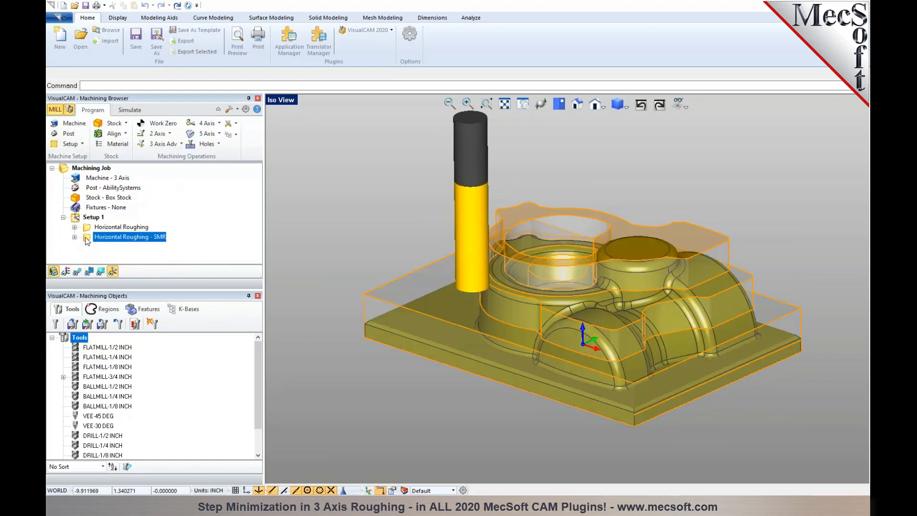
pyautogui.moveTo(87, 239); pyautogui.dragTo(89, 228)
# Review the stepdown control and Minimize Stair Steps settings of the Horizontal Roughing - SMR operation, leaving them unchanged
pyautogui.doubleClick(89, 229)
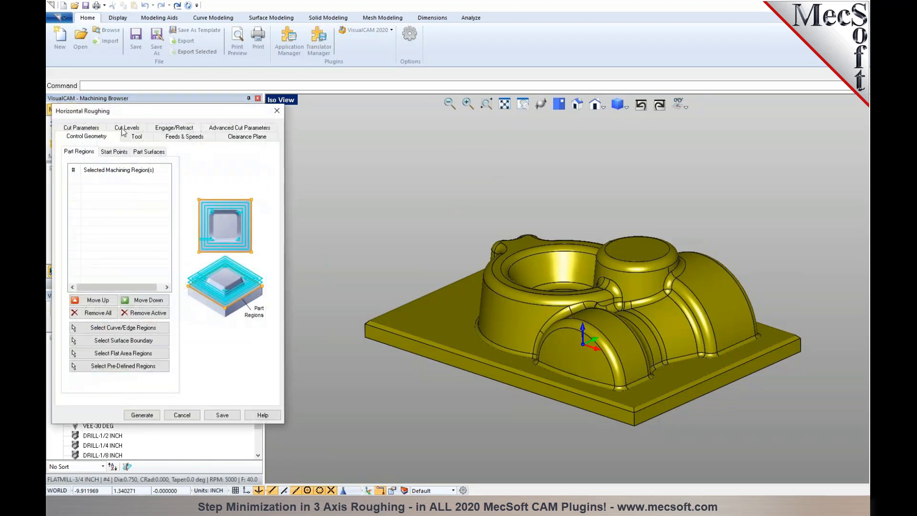
pyautogui.click(125, 128)
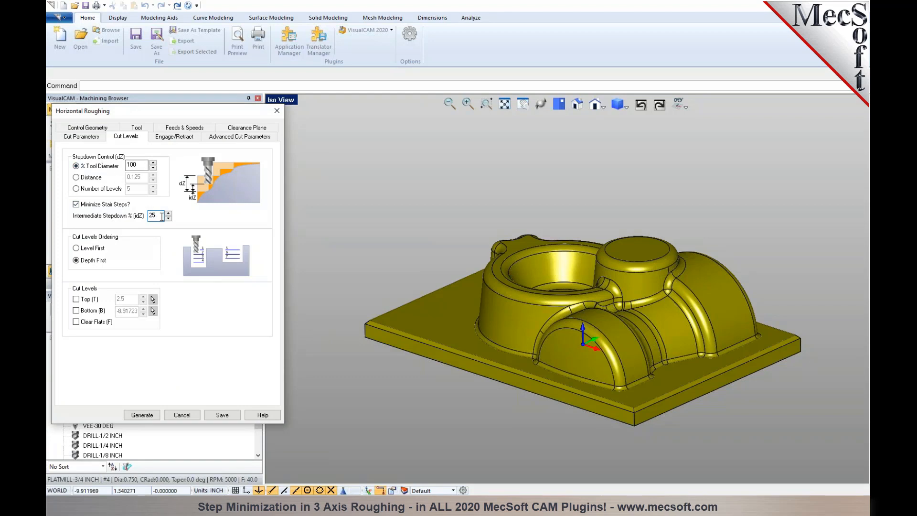
pyautogui.click(191, 415)
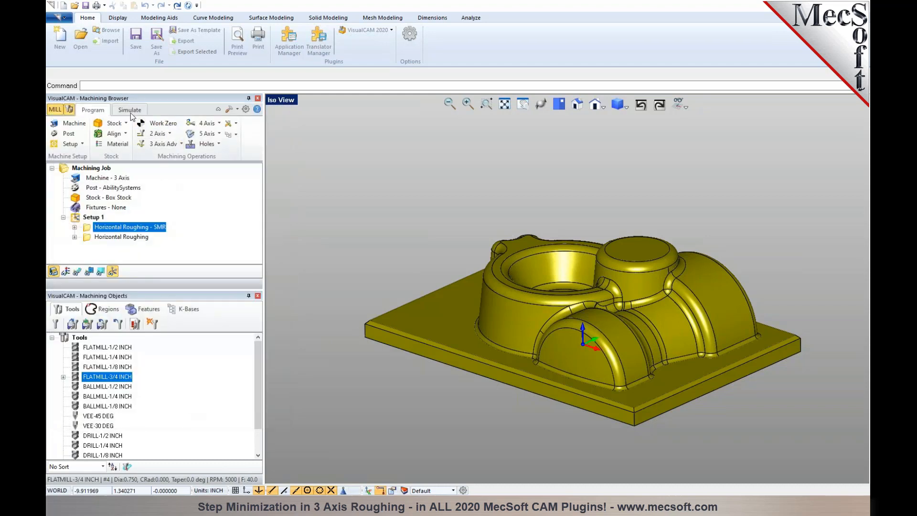
# Simulate the Horizontal Roughing - SMR operation and raise the simulation speed slightly while it runs
pyautogui.click(130, 111)
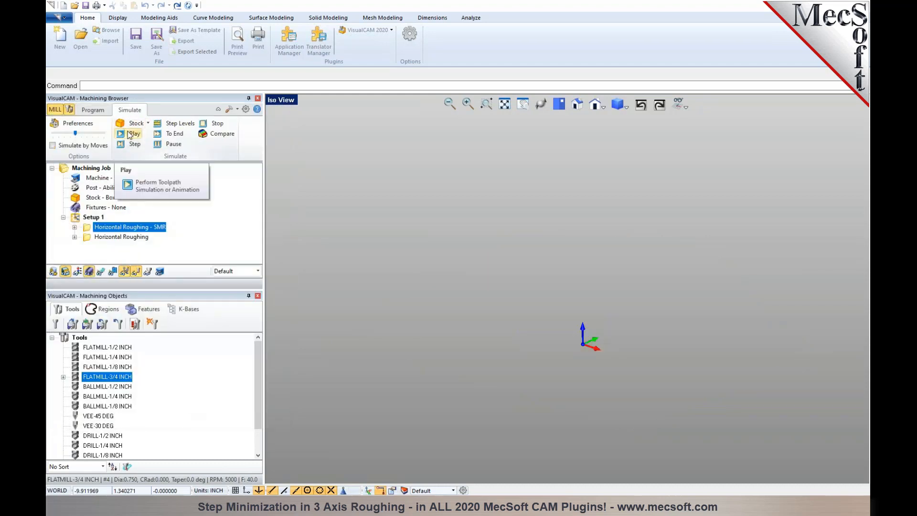
pyautogui.click(129, 135)
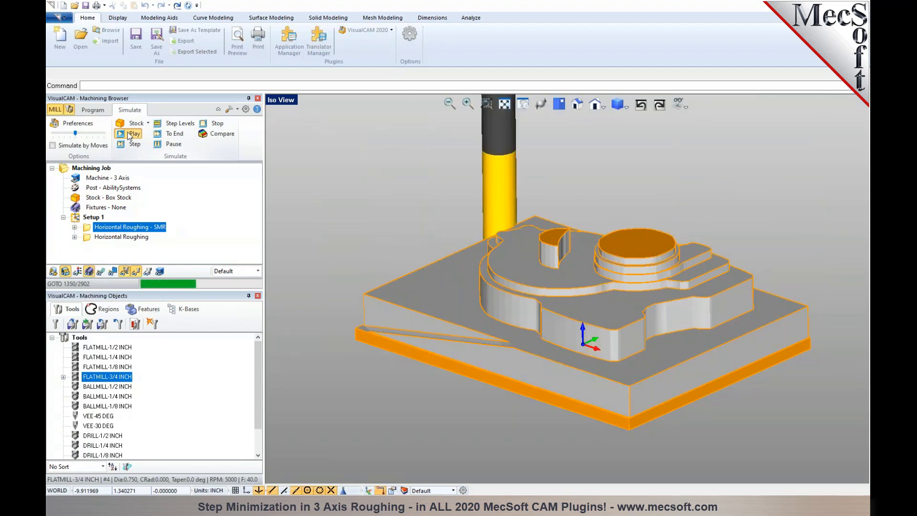
pyautogui.click(88, 134)
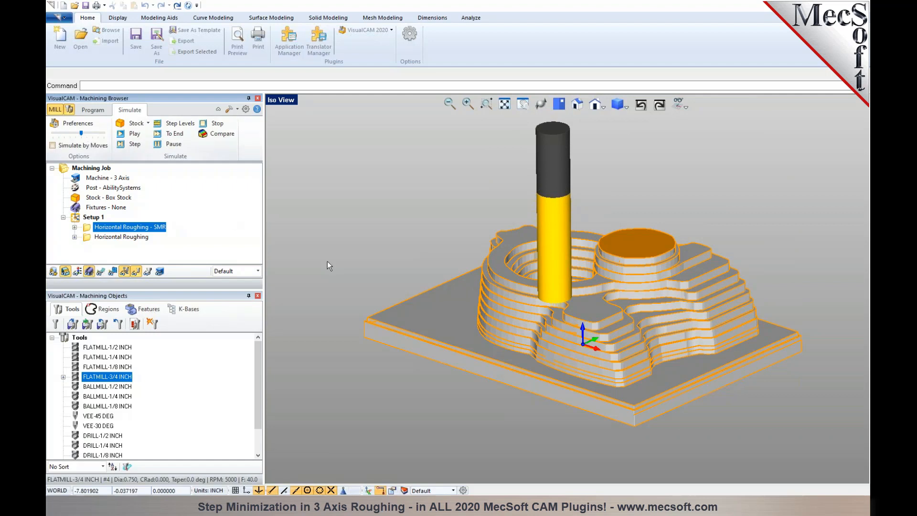
# Compare the simulated stock of Horizontal Roughing with that of Horizontal Roughing - SMR
pyautogui.moveTo(564, 285); pyautogui.dragTo(578, 316, button='middle')
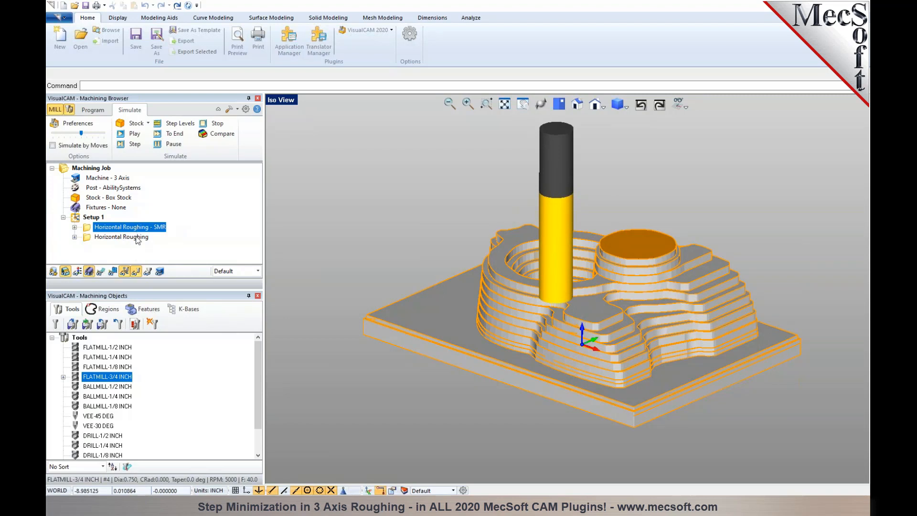
pyautogui.click(122, 237)
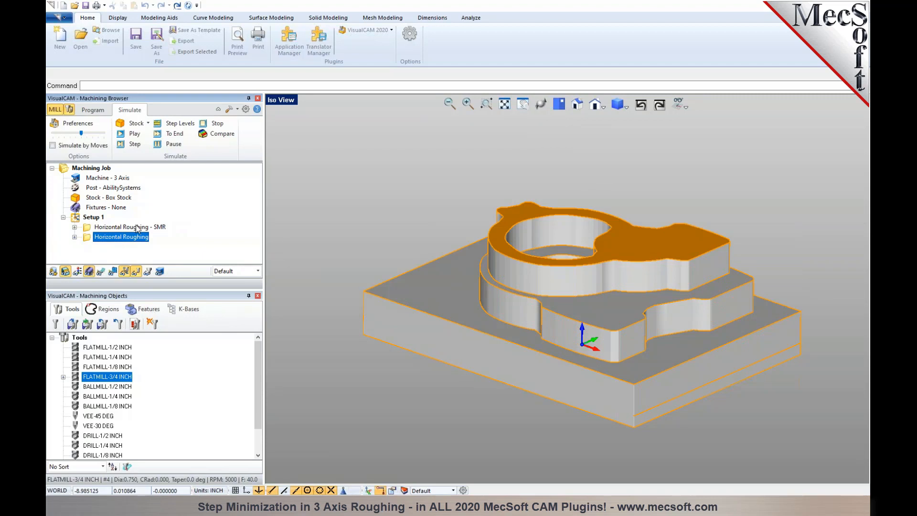
pyautogui.click(138, 228)
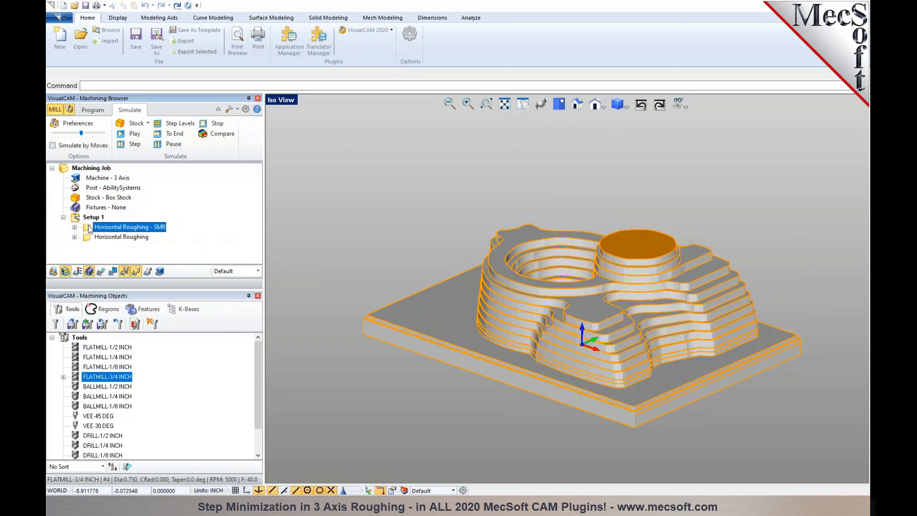
# Check the intermediate stepdown percentage in the SMR operation's cut levels, then inspect the part with the simulated stock edges overlaid
pyautogui.click(92, 110)
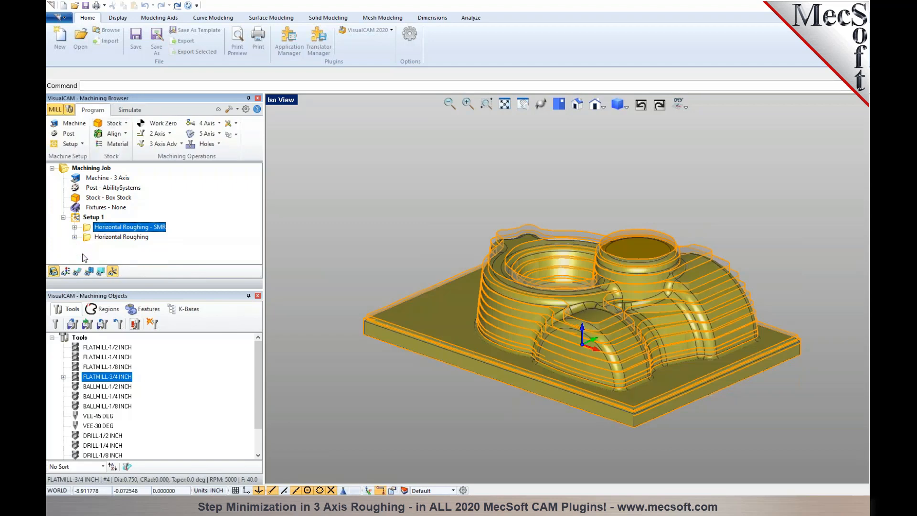
pyautogui.doubleClick(88, 229)
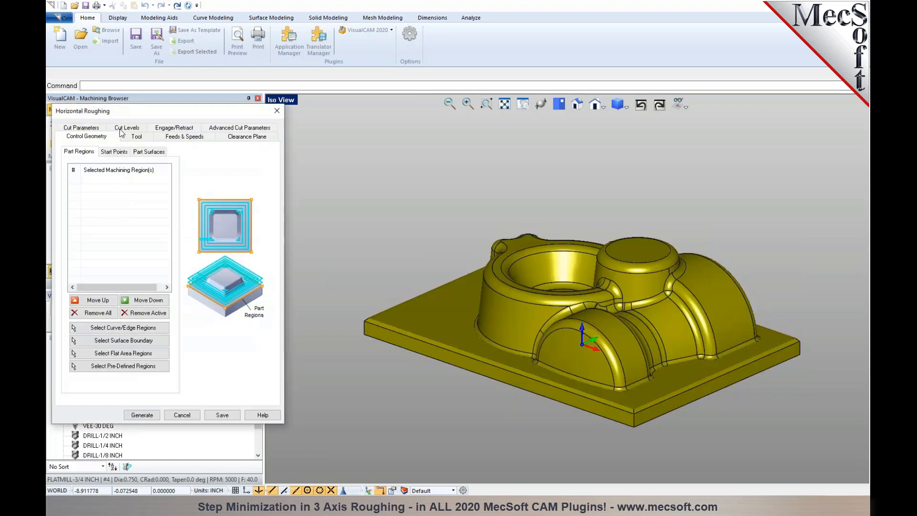
pyautogui.click(121, 129)
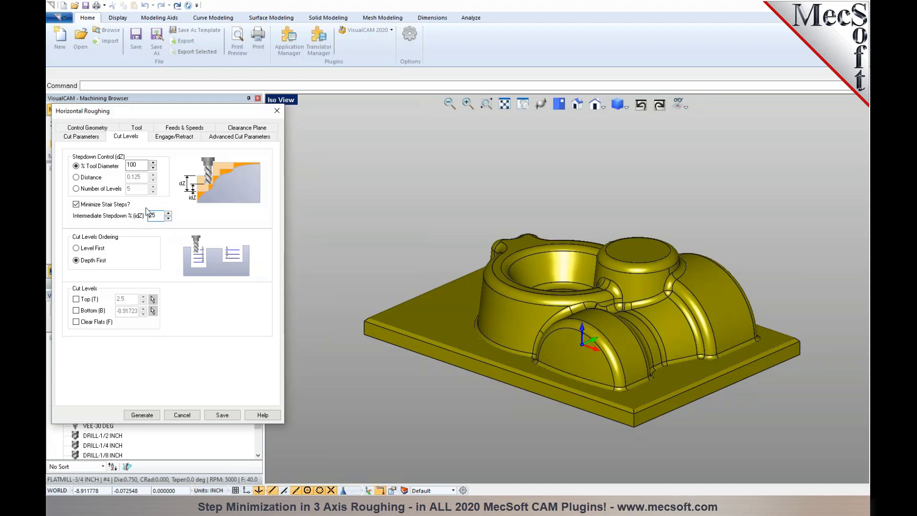
pyautogui.click(182, 415)
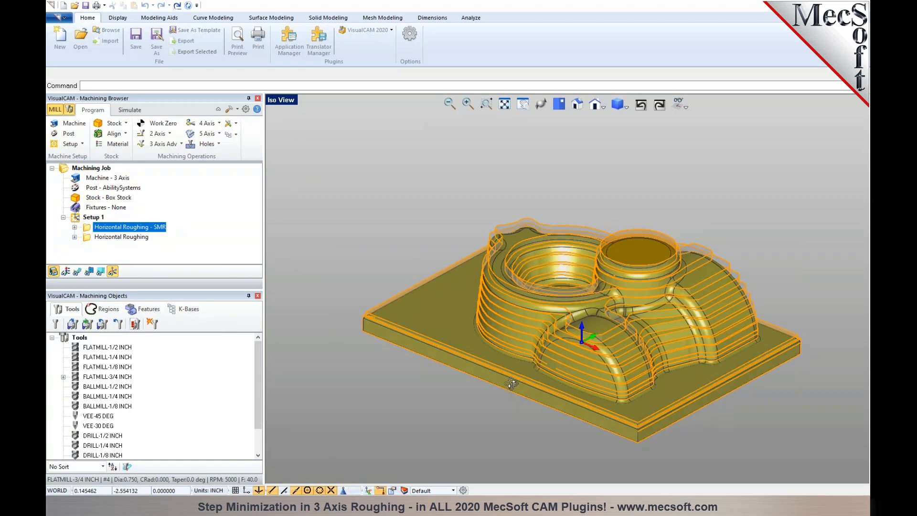
pyautogui.moveTo(510, 384); pyautogui.dragTo(511, 381, button='right')
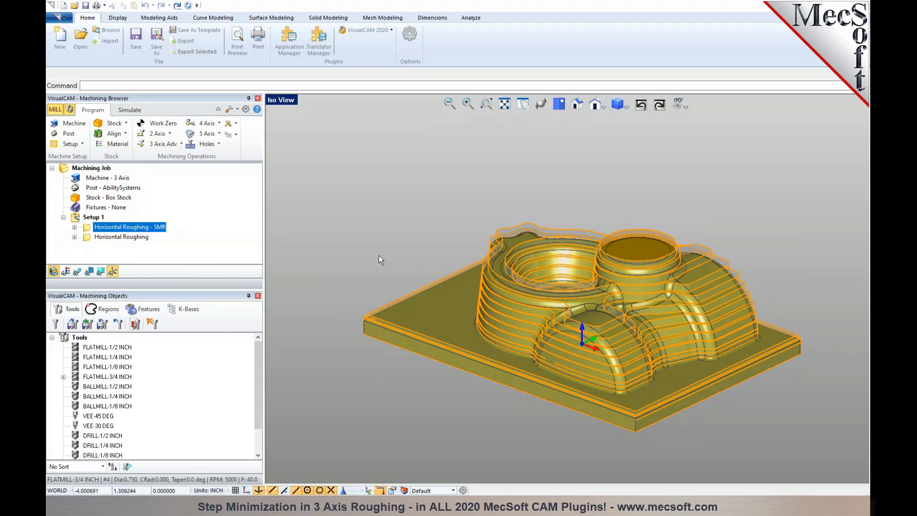
# Compare the SMR operation's engage/retract path ramp height with its intermediate stepdown setting, then close the operation without changes
pyautogui.doubleClick(89, 231)
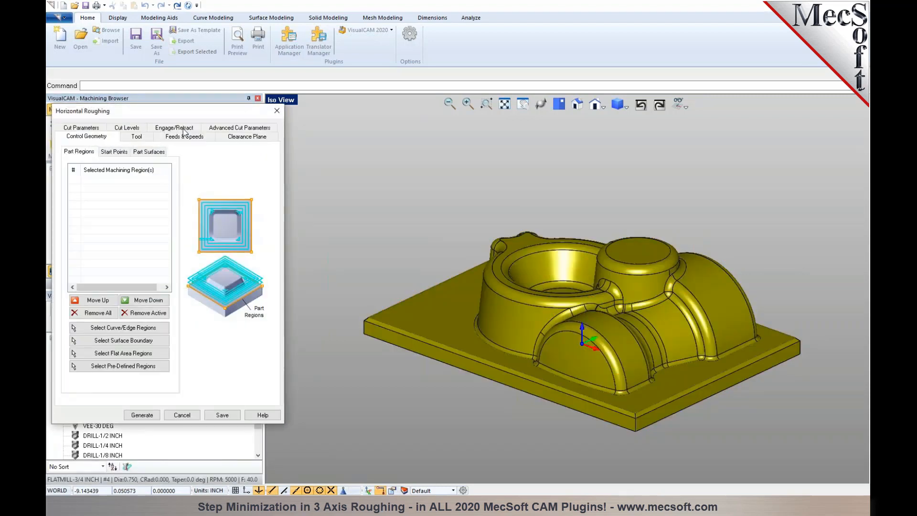
pyautogui.click(184, 128)
pyautogui.click(145, 187)
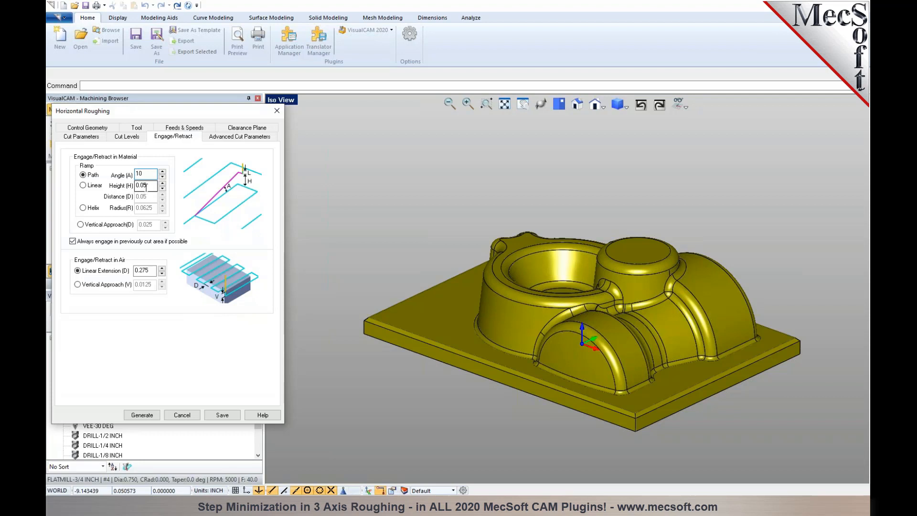
pyautogui.moveTo(148, 187); pyautogui.dragTo(136, 187)
pyautogui.click(134, 137)
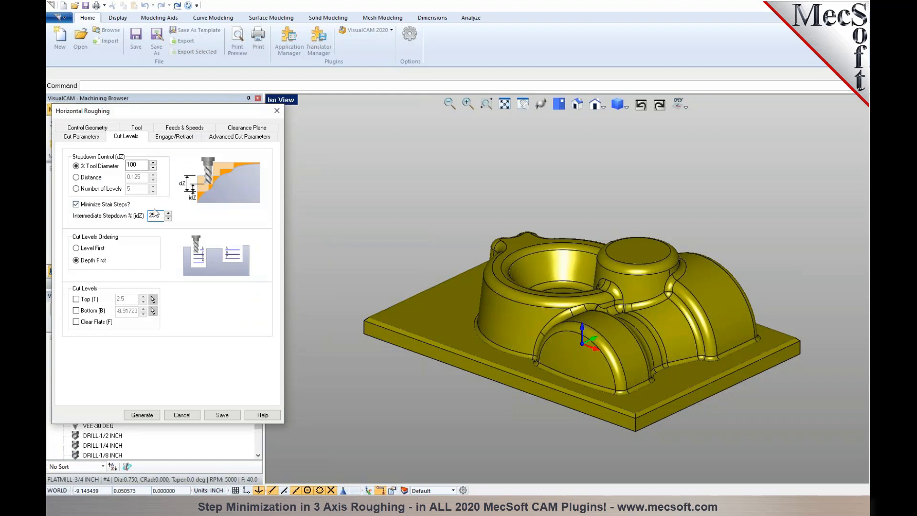
pyautogui.click(173, 139)
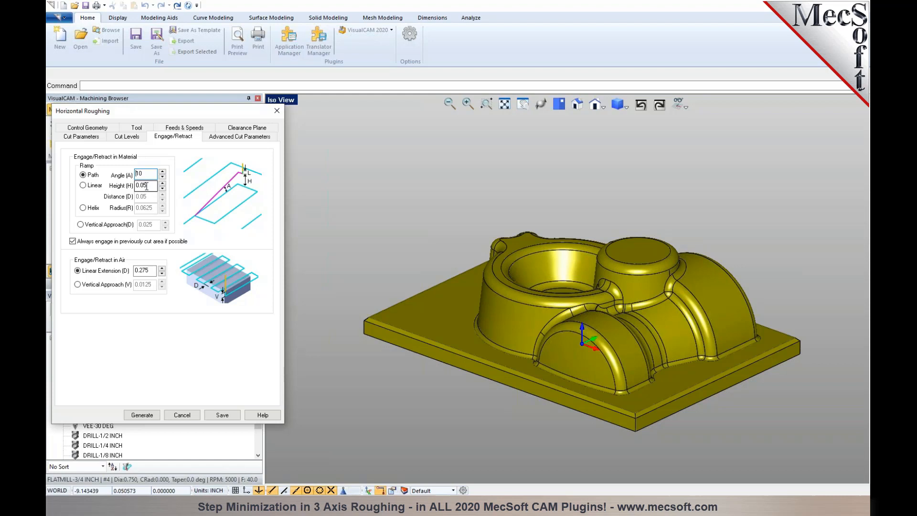
pyautogui.click(127, 137)
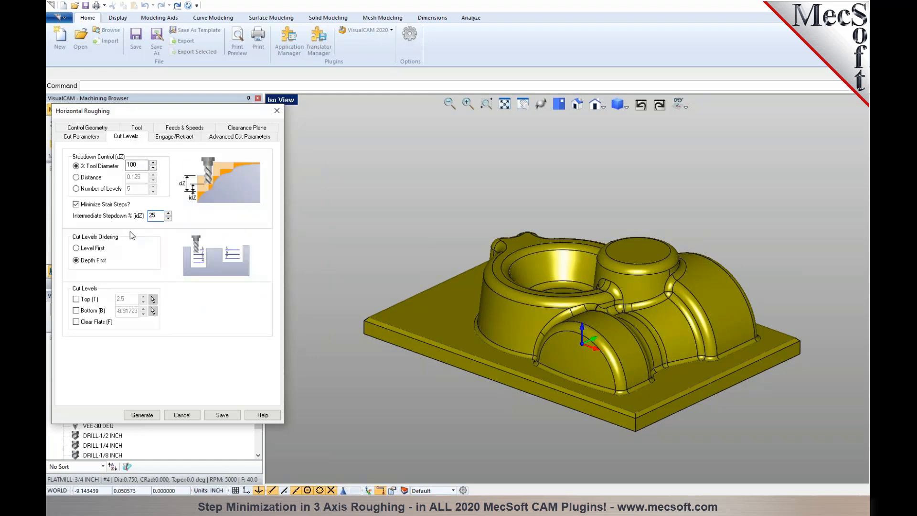
pyautogui.click(184, 416)
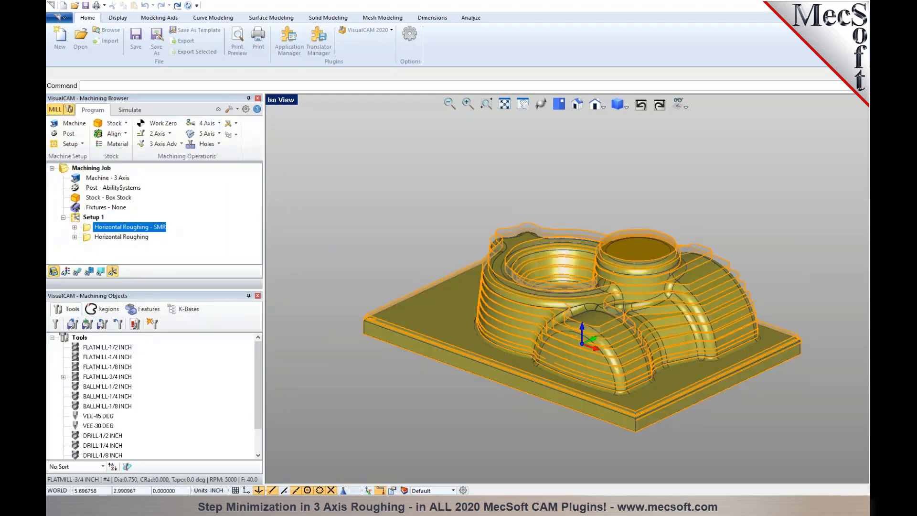